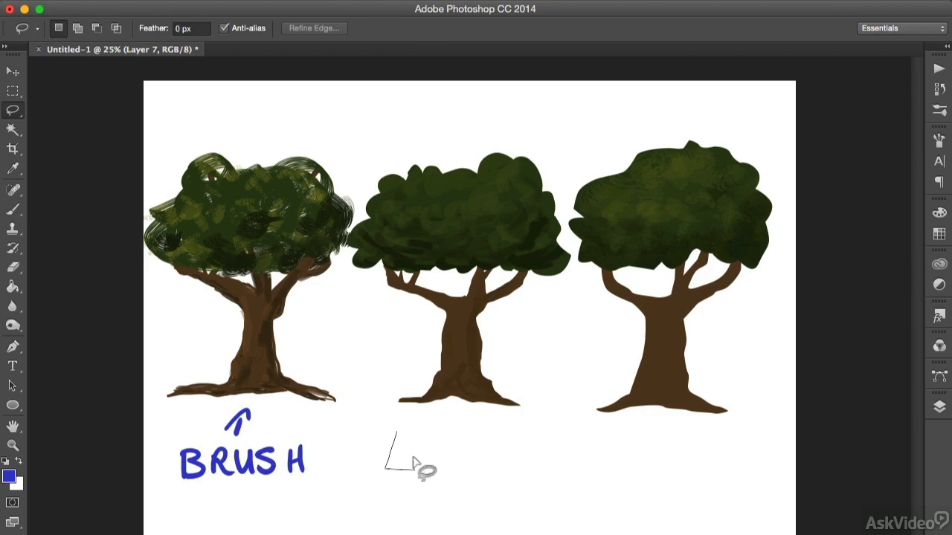
# Outline the word "Lasso" with lasso selections below the middle tree, fill it with blue, and deselect.
pyautogui.moveTo(420, 440); pyautogui.dragTo(421, 440)
pyautogui.press('shift')
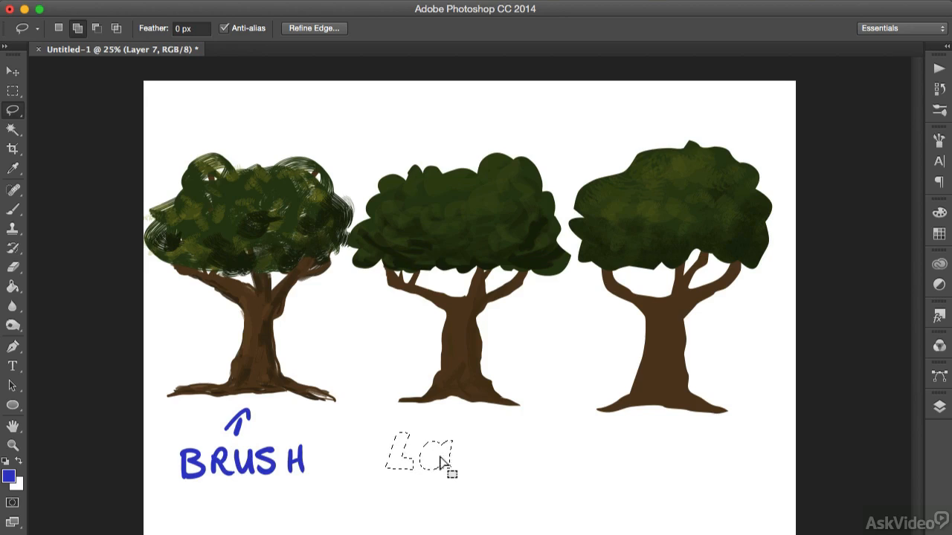
pyautogui.press('alt')
pyautogui.moveTo(431, 462); pyautogui.dragTo(439, 452)
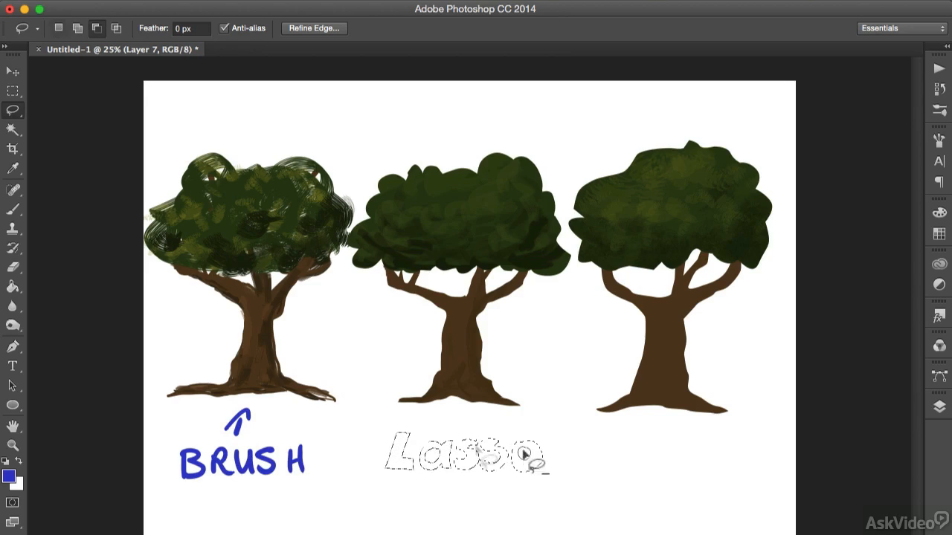
pyautogui.moveTo(524, 450); pyautogui.dragTo(526, 446)
pyautogui.press('g')
pyautogui.click(526, 471)
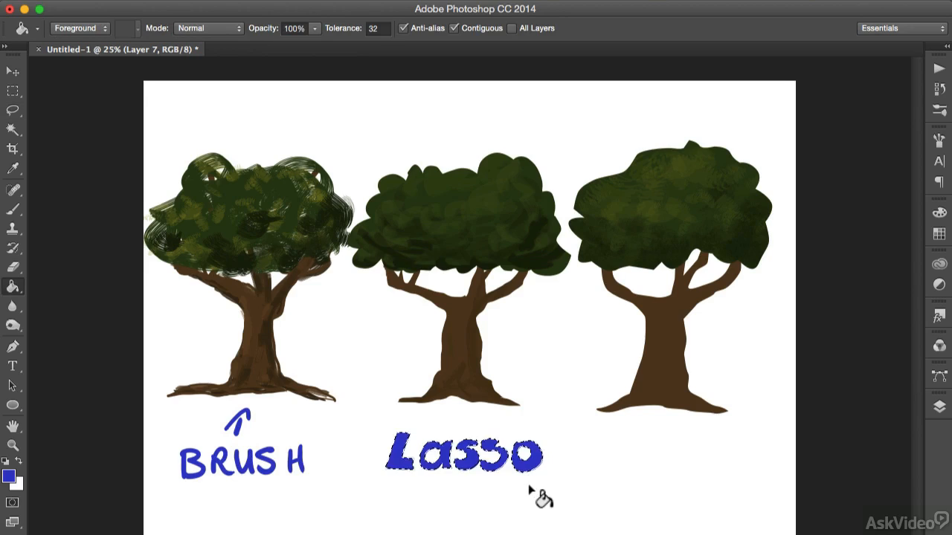
pyautogui.hotkey('ctrl', 'd')
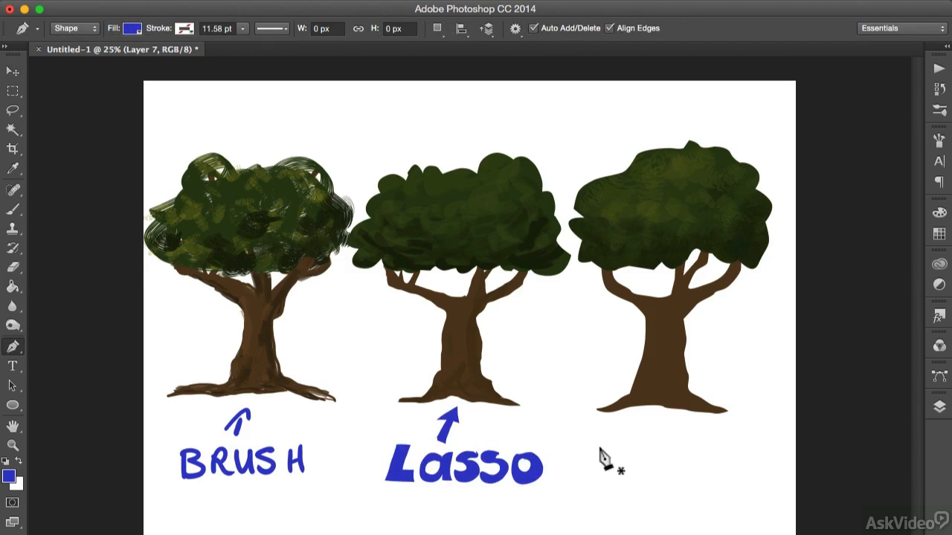
# Draw the word "PEN" as blue Pen tool shapes below the third tree.
pyautogui.click(598, 447)
pyautogui.click(598, 480)
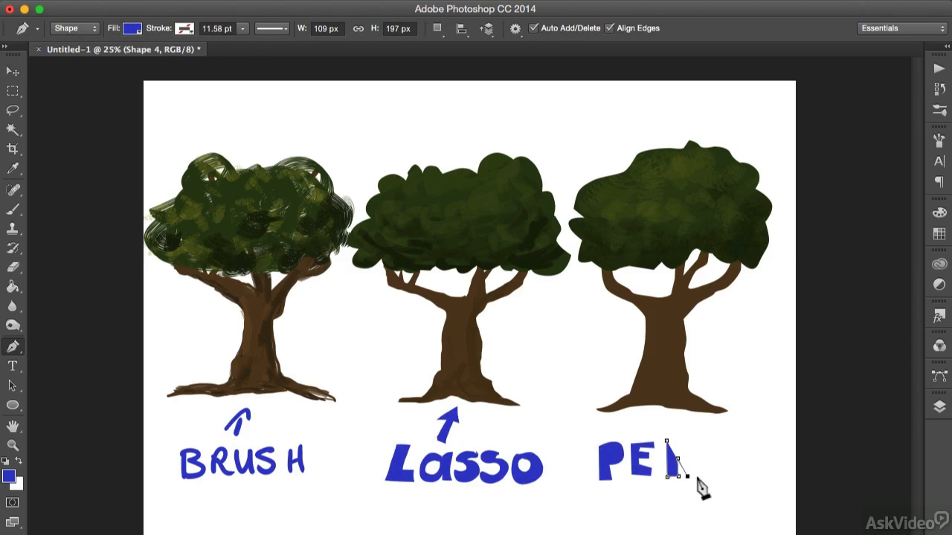
pyautogui.click(699, 477)
pyautogui.click(699, 443)
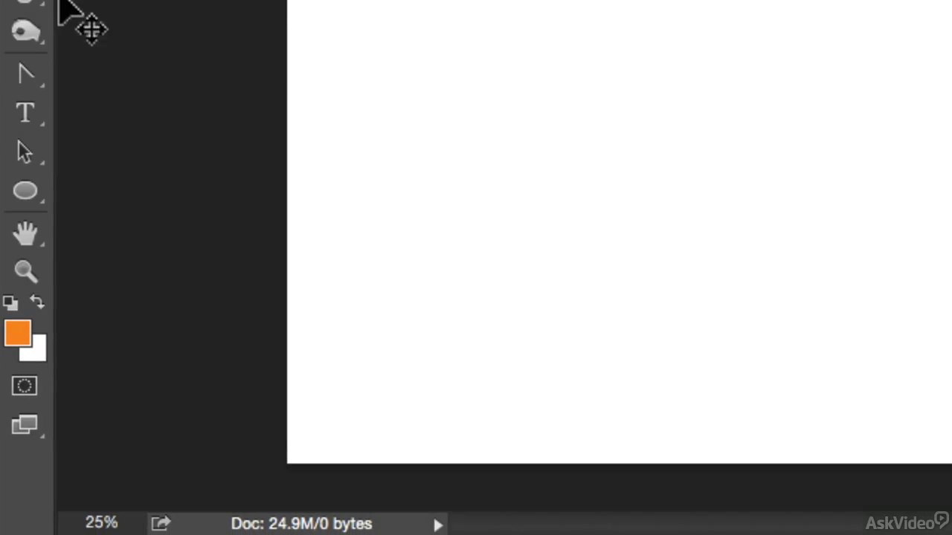
# Activate the Pen Tool and set its drawing mode to Shape.
pyautogui.press('p')
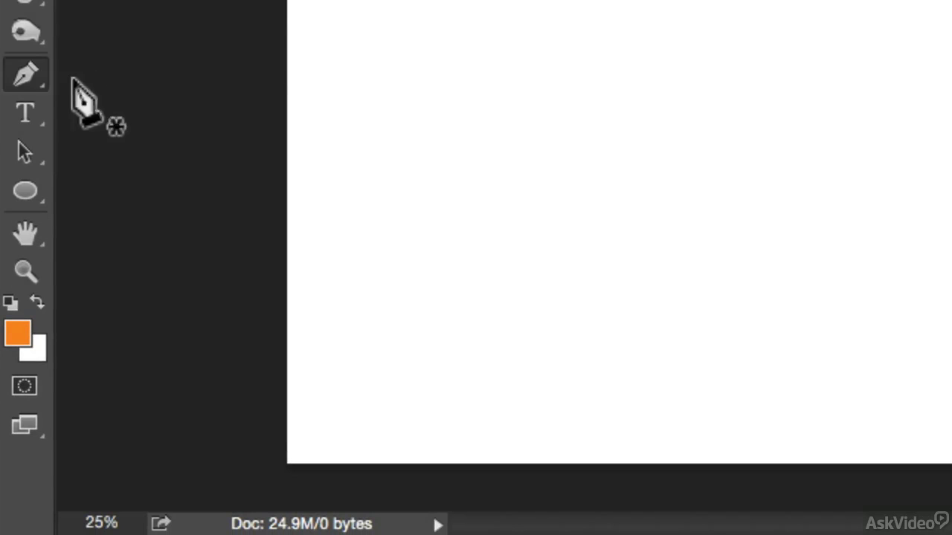
pyautogui.click(27, 84)
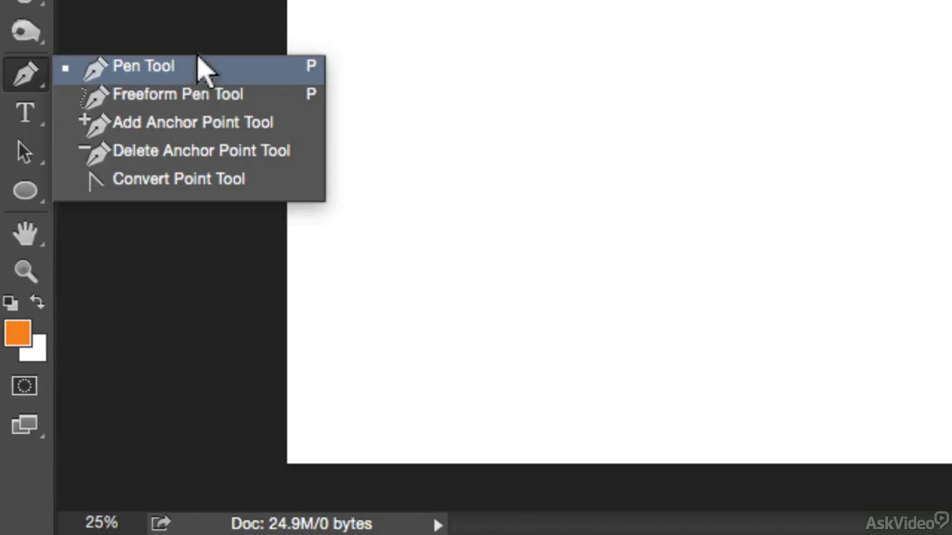
pyautogui.click(304, 67)
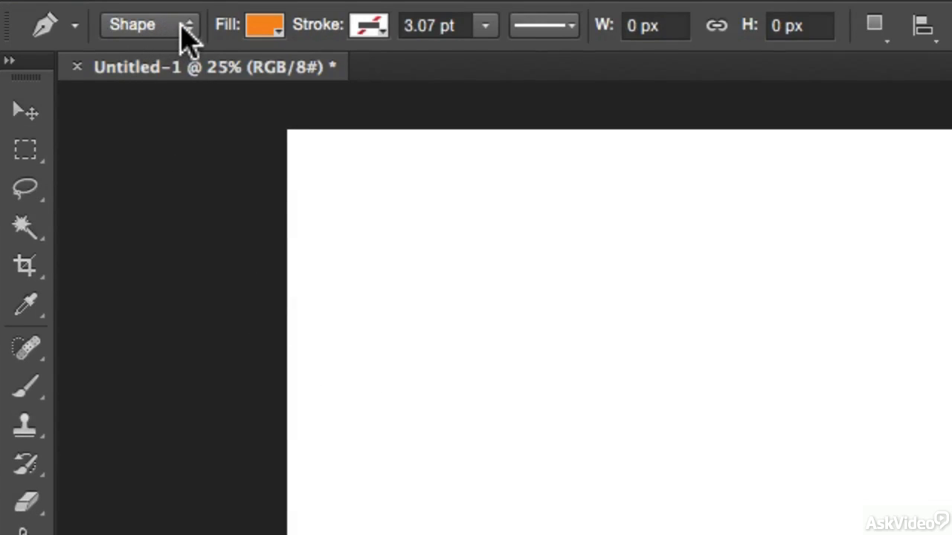
pyautogui.click(190, 27)
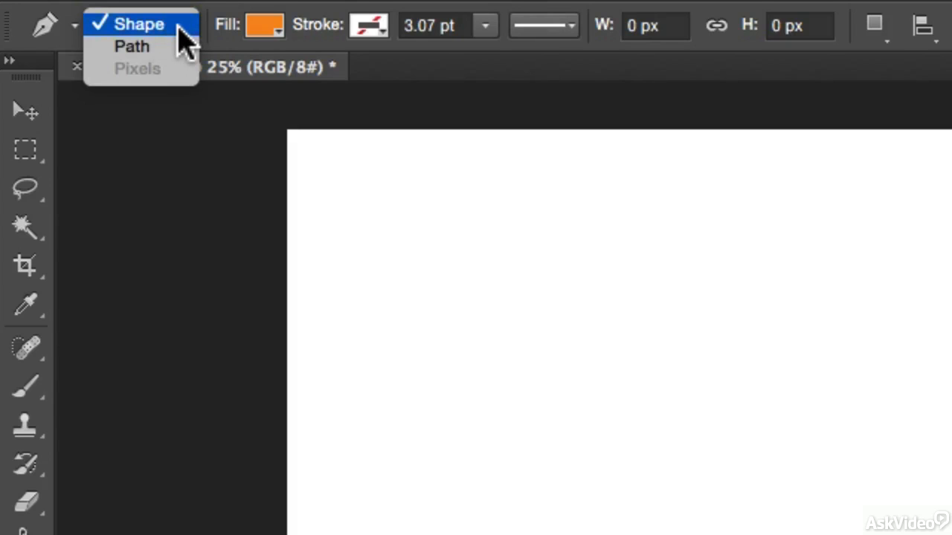
pyautogui.click(179, 30)
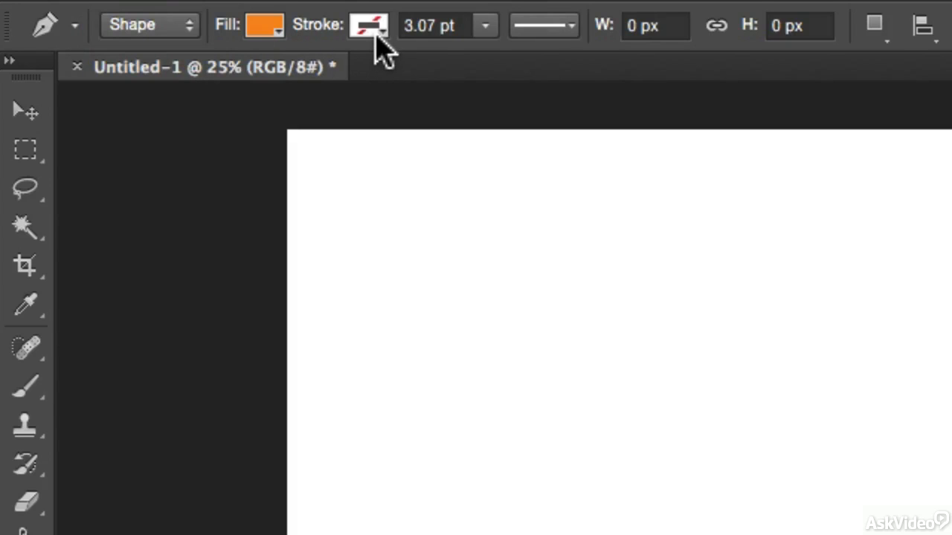
# Check the shape's fill options and accept orange f78c1a as the foreground color.
pyautogui.click(268, 30)
pyautogui.click(269, 25)
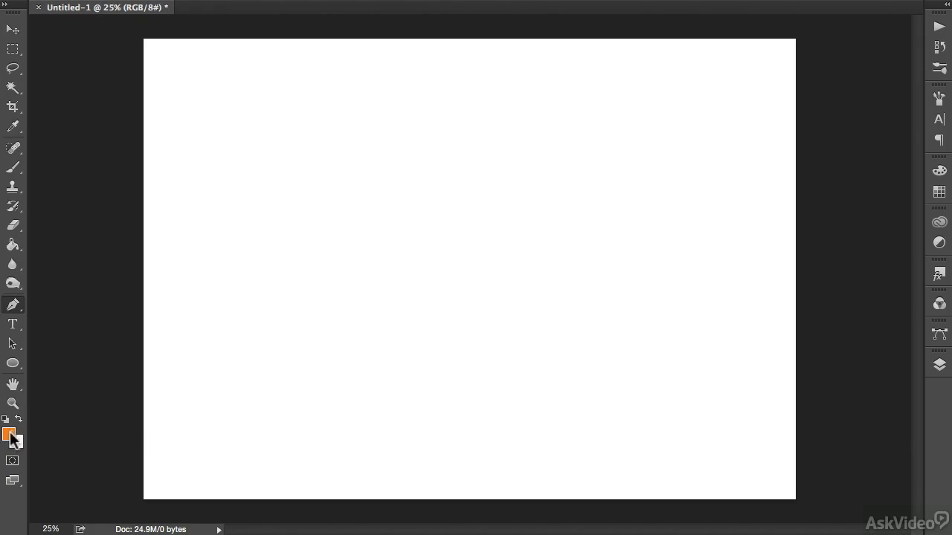
pyautogui.click(10, 436)
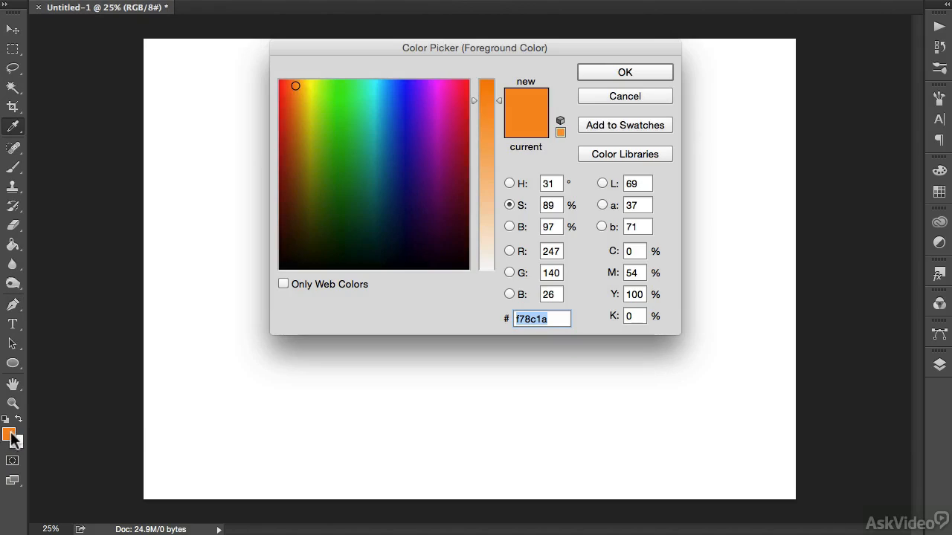
pyautogui.click(633, 72)
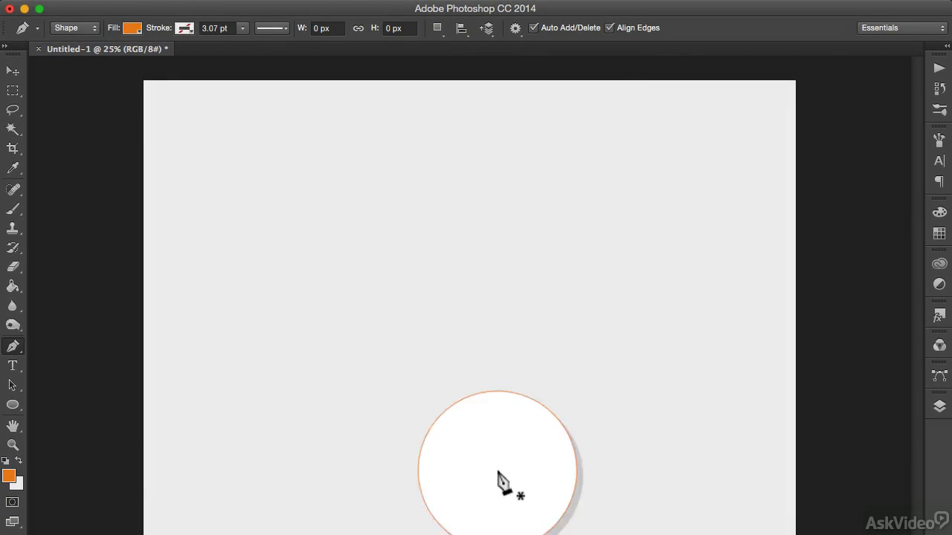
# Draw the orange triangular arrowhead of the dragon's tail with straight Pen tool segments near the canvas's lower middle.
pyautogui.click(499, 466)
pyautogui.click(520, 470)
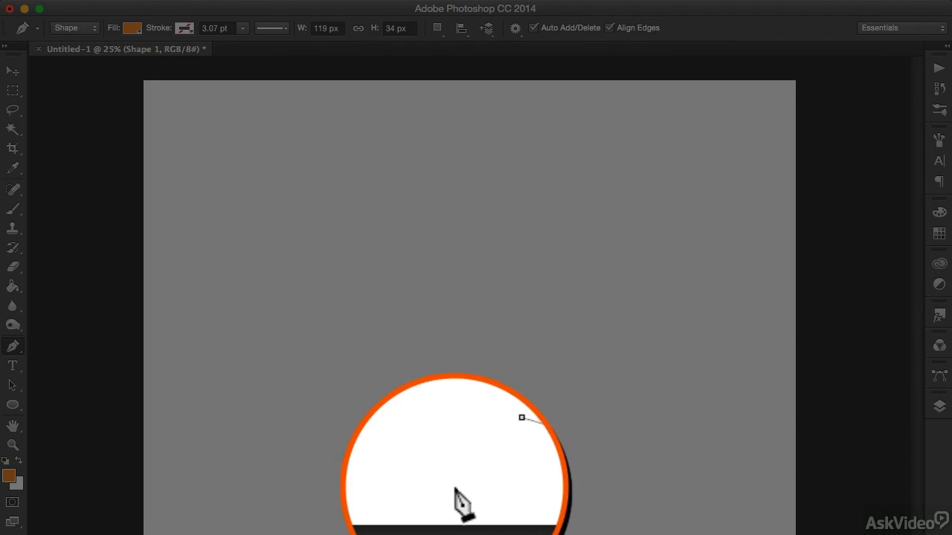
pyautogui.click(453, 512)
pyautogui.click(457, 461)
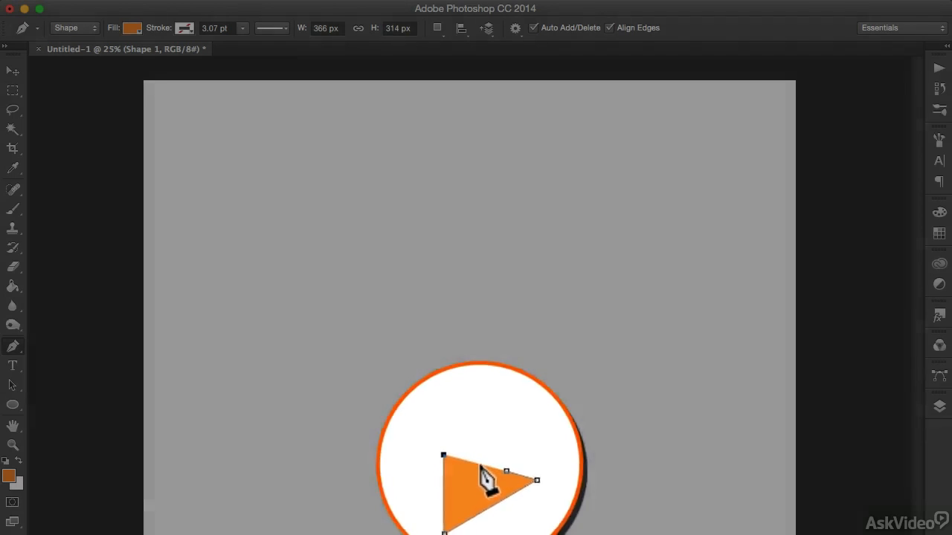
pyautogui.click(481, 466)
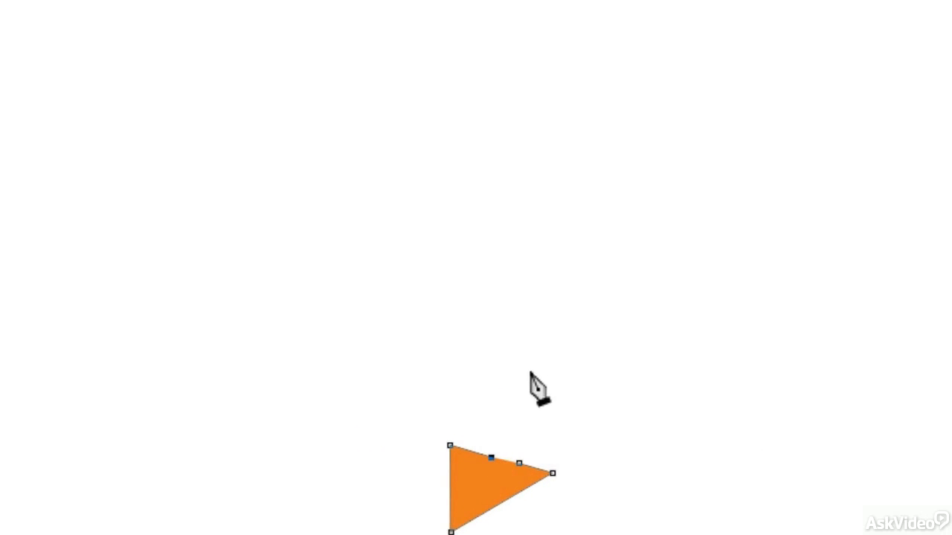
# Continue the outline upward from the arrowhead with smooth curves that form the left edge of the winding tail.
pyautogui.moveTo(530, 367); pyautogui.dragTo(506, 319)
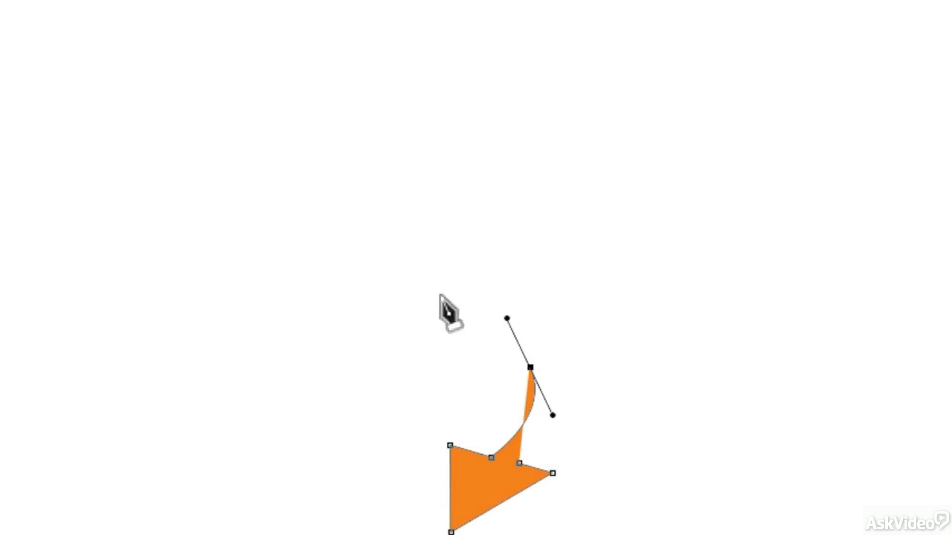
pyautogui.moveTo(444, 297); pyautogui.dragTo(433, 243)
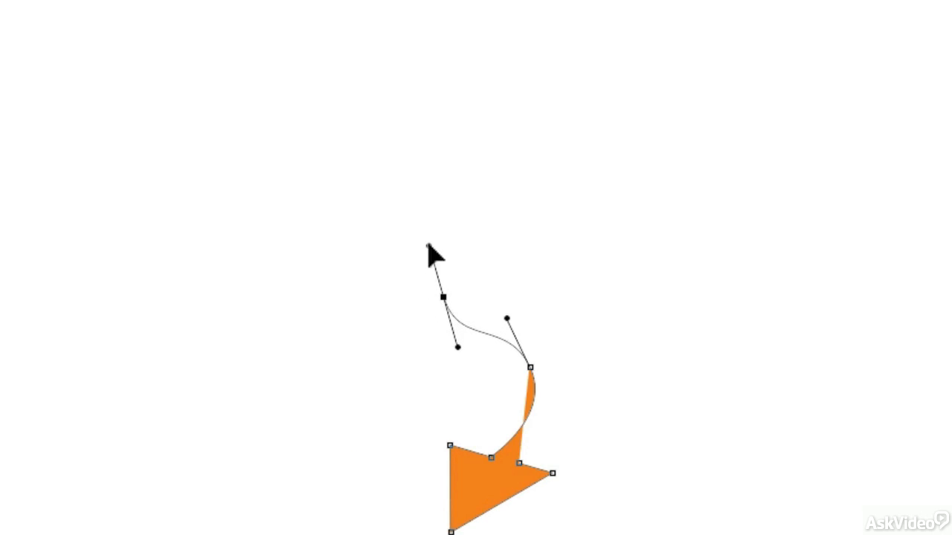
pyautogui.moveTo(469, 207); pyautogui.dragTo(467, 186)
# Outline the dragon's left wing with scalloped curves and pointed tips, ending in a corner point at the base of the neck.
pyautogui.moveTo(412, 167); pyautogui.dragTo(245, 165)
pyautogui.click(356, 221)
pyautogui.click(191, 211)
pyautogui.moveTo(221, 99); pyautogui.dragTo(219, 51)
pyautogui.click(214, 35)
pyautogui.moveTo(294, 54); pyautogui.dragTo(334, 35)
pyautogui.click(365, 3)
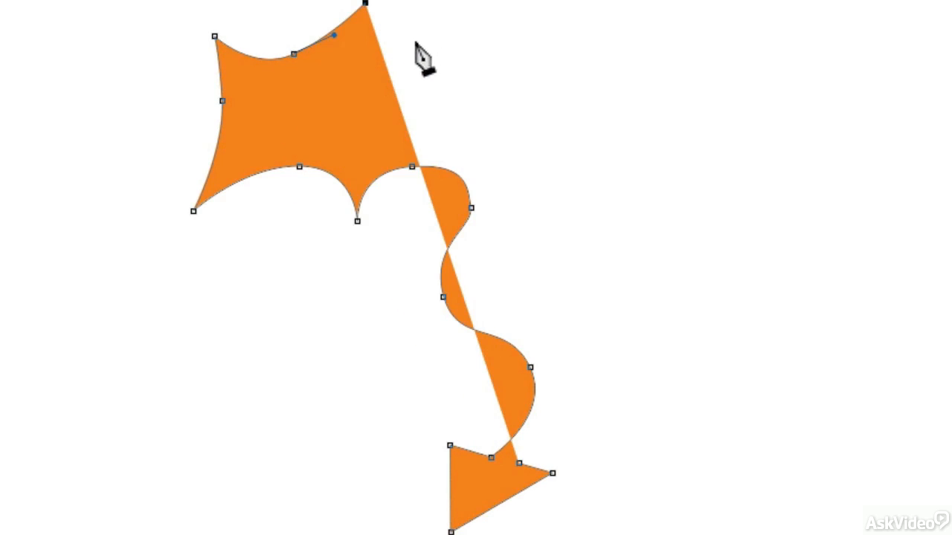
pyautogui.moveTo(420, 47); pyautogui.dragTo(465, 48)
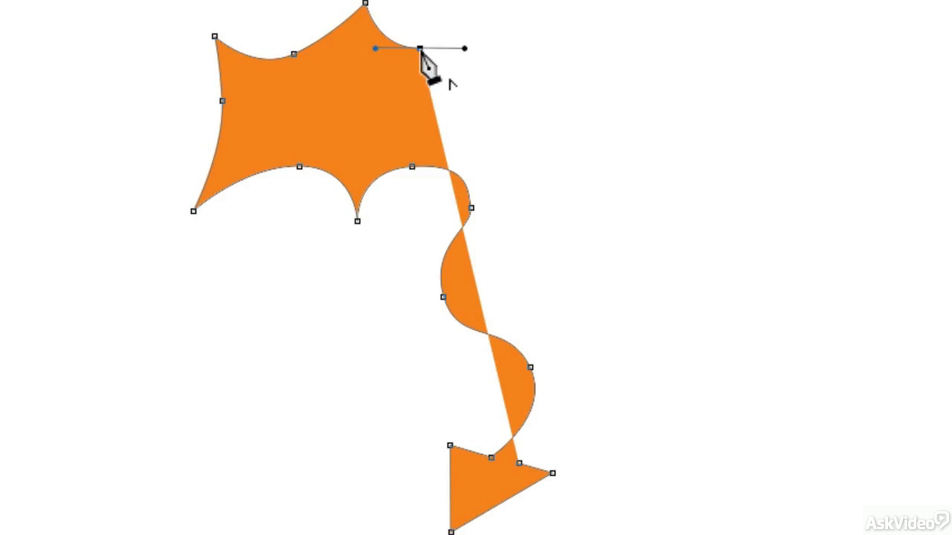
pyautogui.click(420, 48)
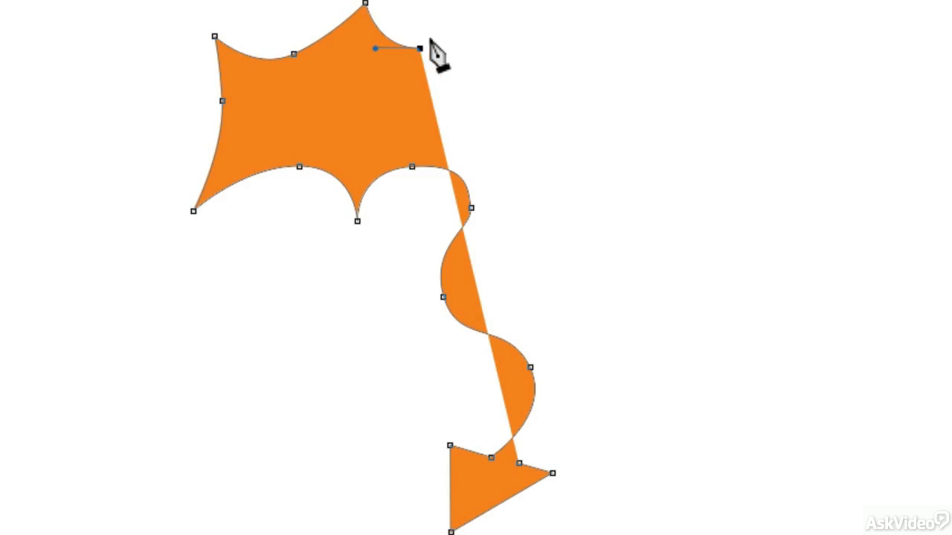
# Draw the back of the neck and the two pointed horns with corner anchor points.
pyautogui.moveTo(434, 76); pyautogui.dragTo(440, 36)
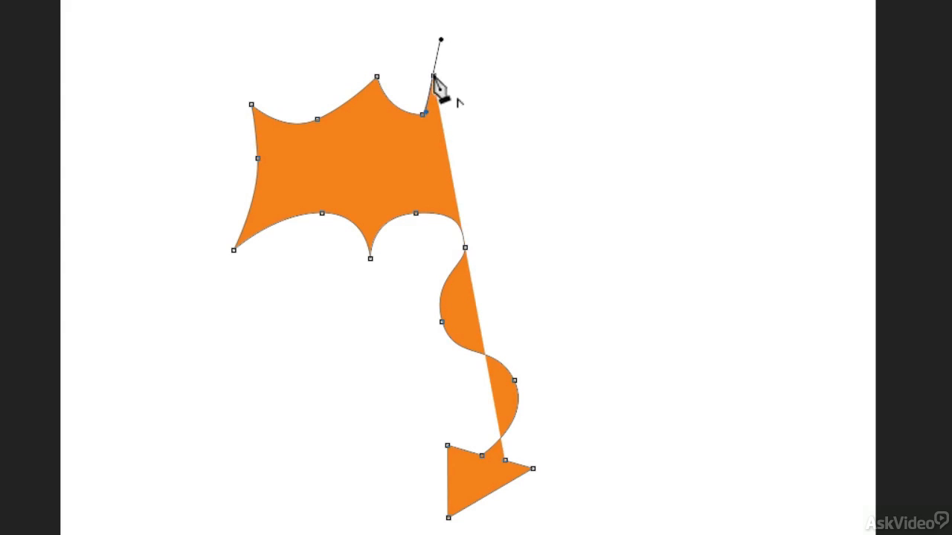
pyautogui.click(433, 76)
pyautogui.click(394, 50)
pyautogui.click(442, 51)
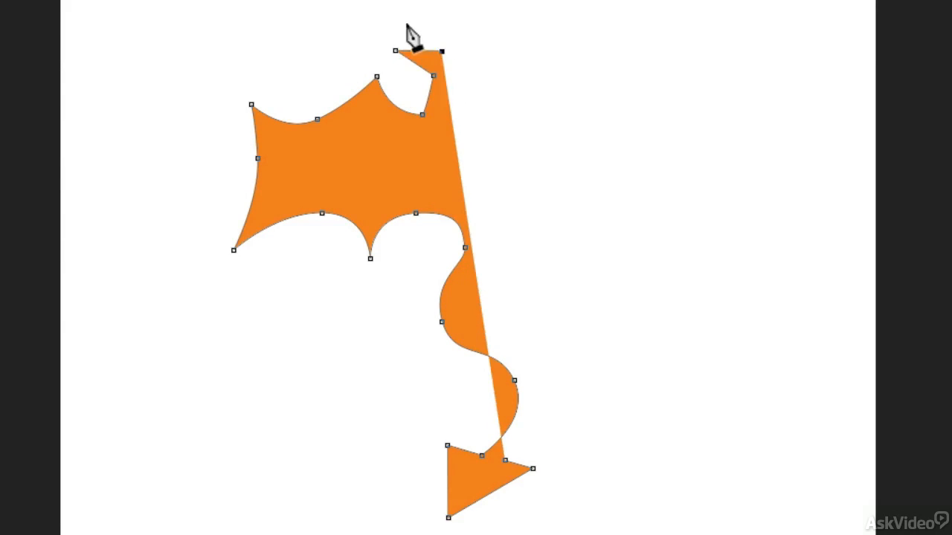
pyautogui.click(395, 15)
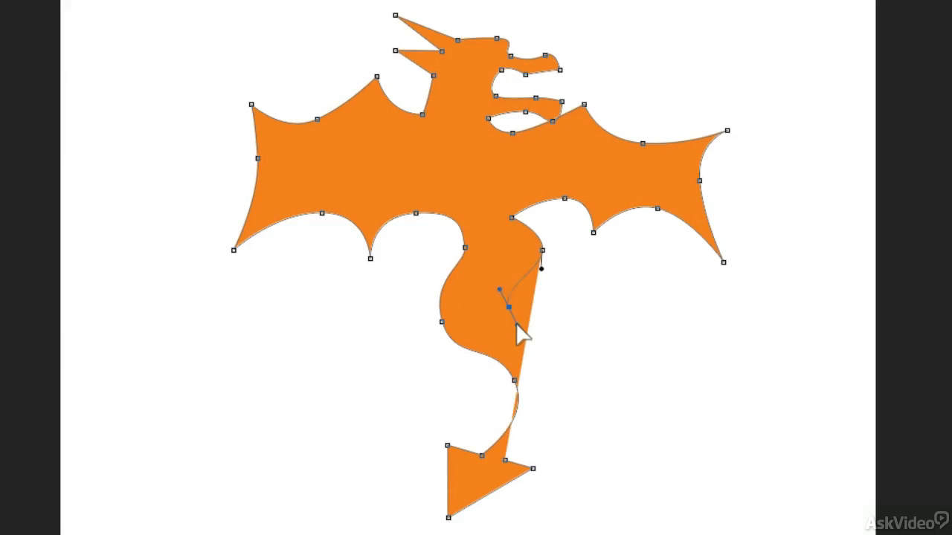
# Trace the right edge of the tail down to the arrowhead and close the dragon outline at its starting anchor.
pyautogui.moveTo(509, 307); pyautogui.dragTo(520, 335)
pyautogui.moveTo(575, 381); pyautogui.dragTo(562, 422)
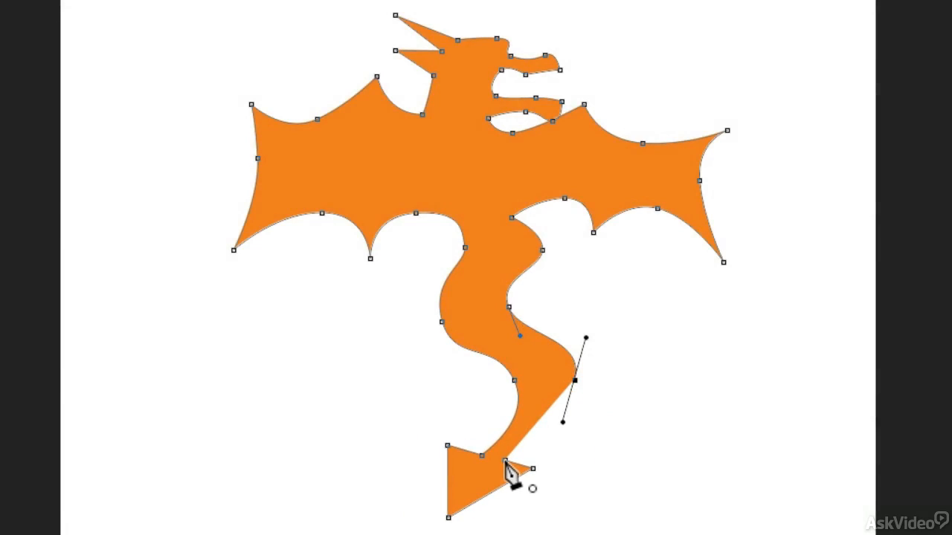
pyautogui.click(506, 462)
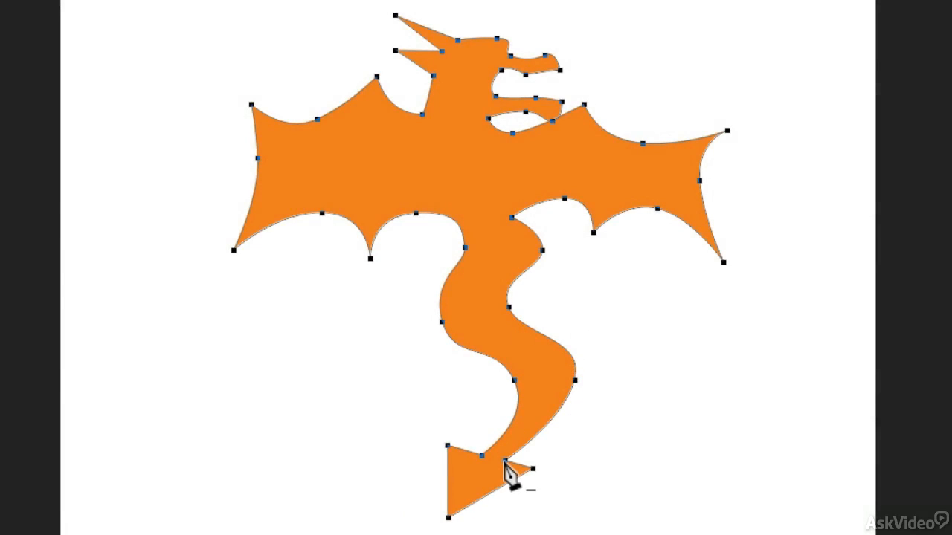
# Deselect the finished dragon, reselect its shape layer, and edit the anchor under the lower jaw with the Convert Point Tool.
pyautogui.press('v')
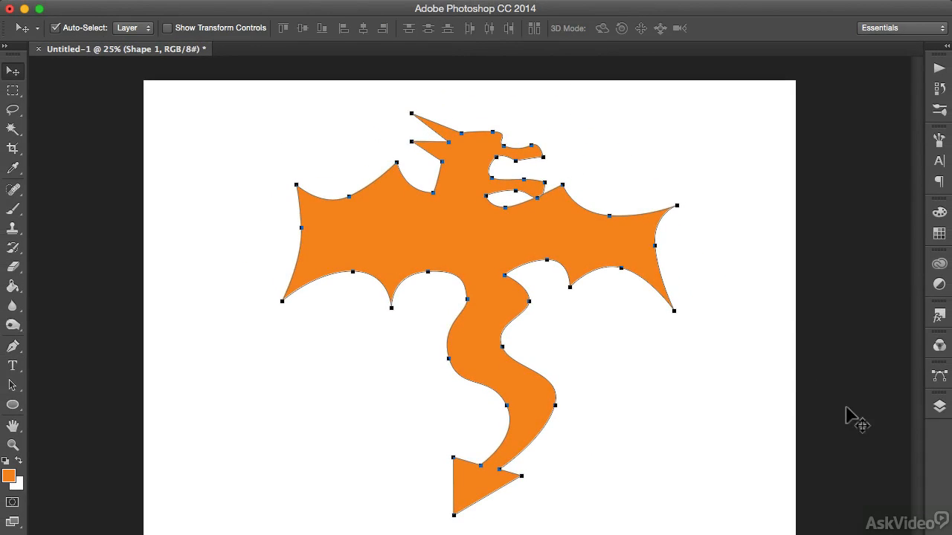
pyautogui.click(852, 401)
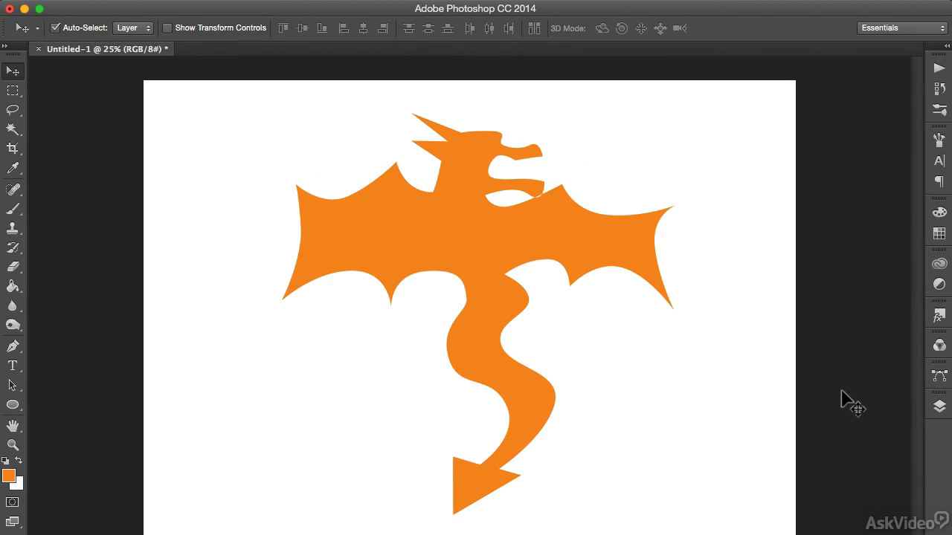
pyautogui.click(537, 191)
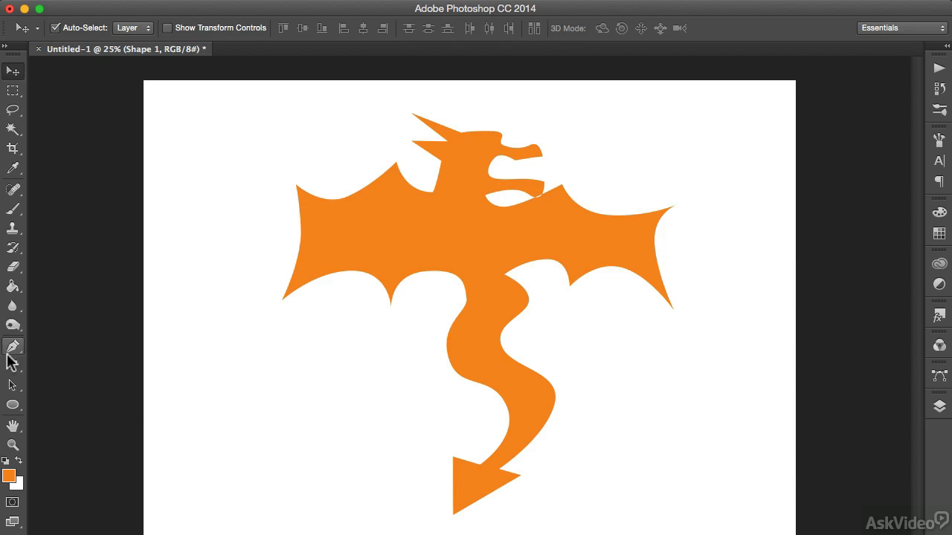
pyautogui.moveTo(12, 345); pyautogui.dragTo(67, 400)
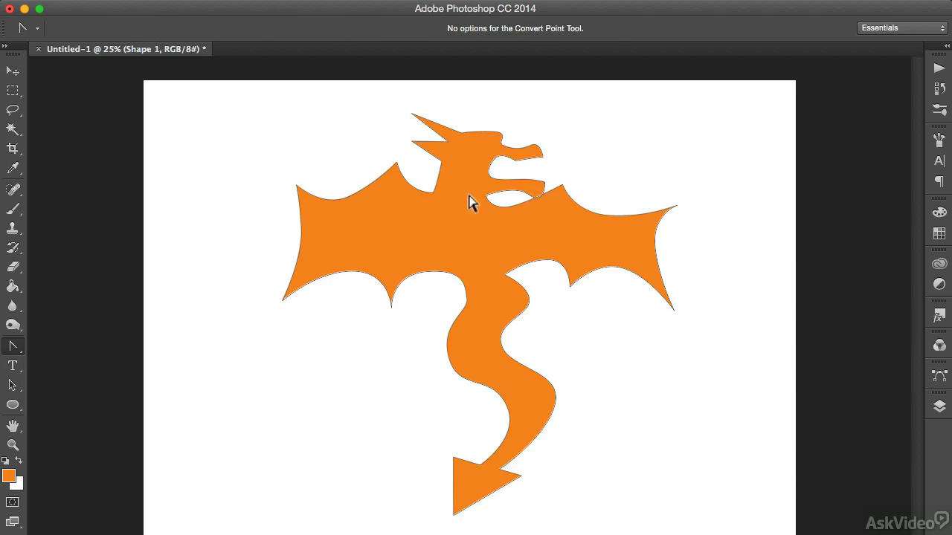
pyautogui.click(538, 197)
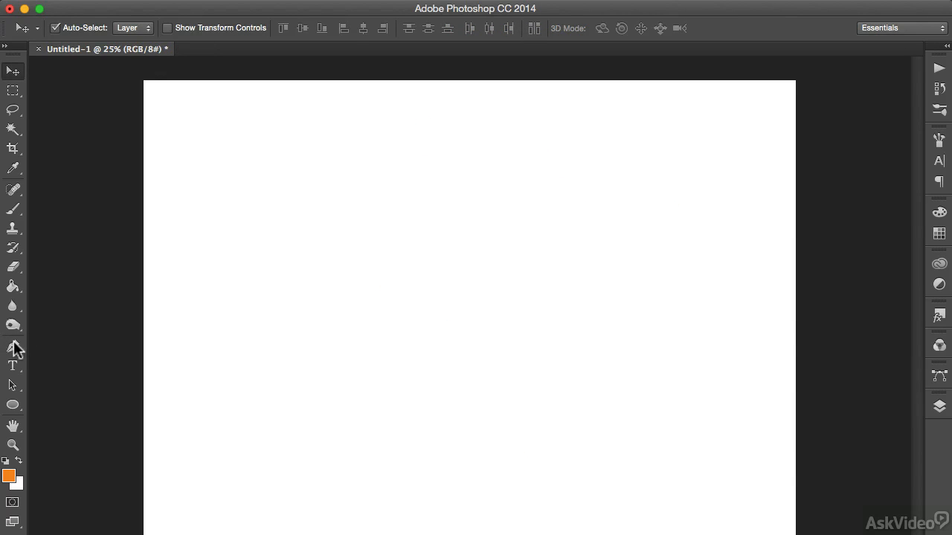
# Set the Pen tool to Path mode and start an open path with a tall arch, a corner point, and a wide lower curve ending in a corner.
pyautogui.click(13, 346)
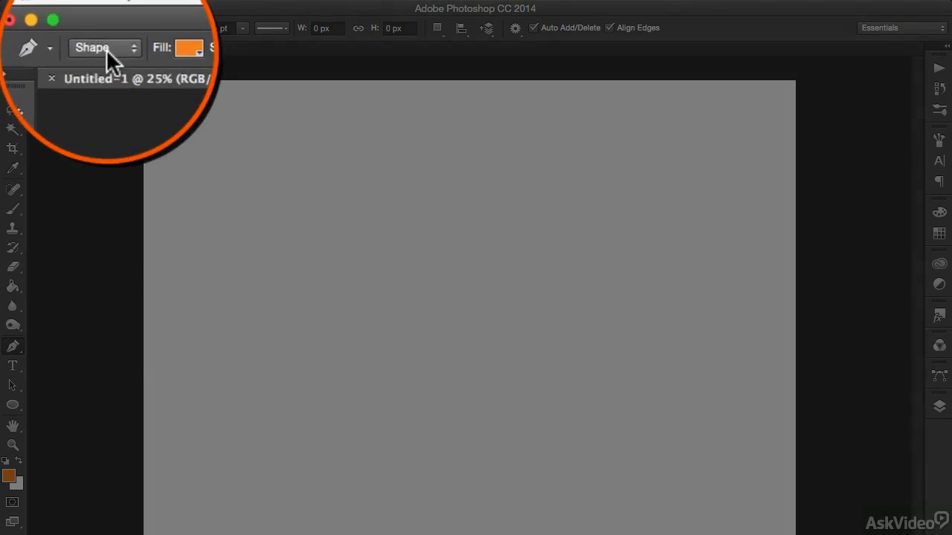
pyautogui.click(107, 49)
pyautogui.click(108, 65)
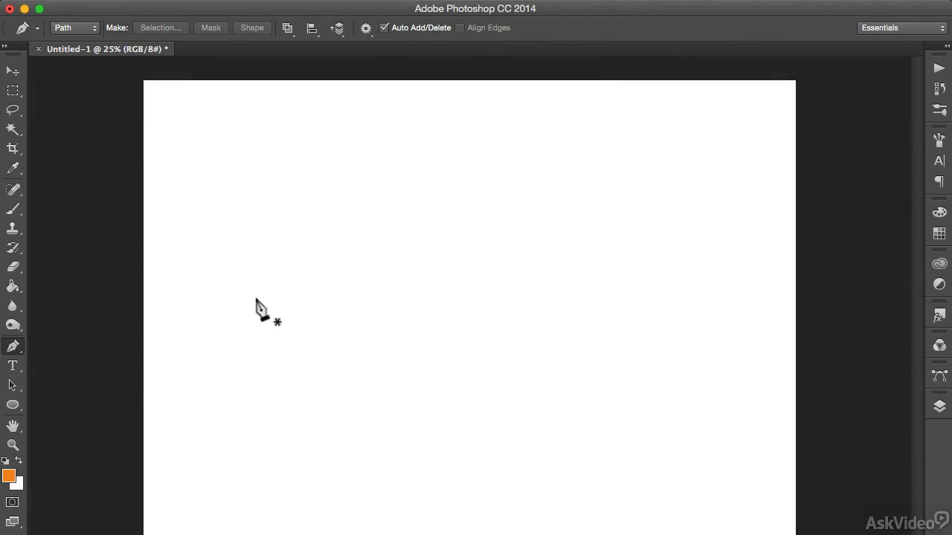
pyautogui.click(253, 300)
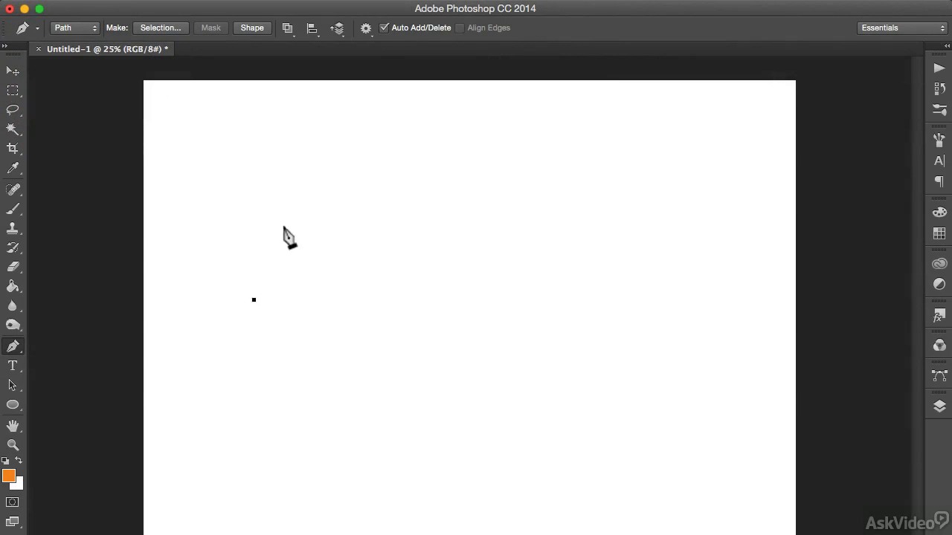
pyautogui.moveTo(296, 200); pyautogui.dragTo(379, 189)
pyautogui.click(422, 288)
pyautogui.moveTo(388, 387); pyautogui.dragTo(467, 437)
pyautogui.click(653, 401)
# Extend the open path with overlapping crescent curves joined by corner points, finishing with two straight segments that form a V at the lower left.
pyautogui.moveTo(543, 223); pyautogui.dragTo(575, 158)
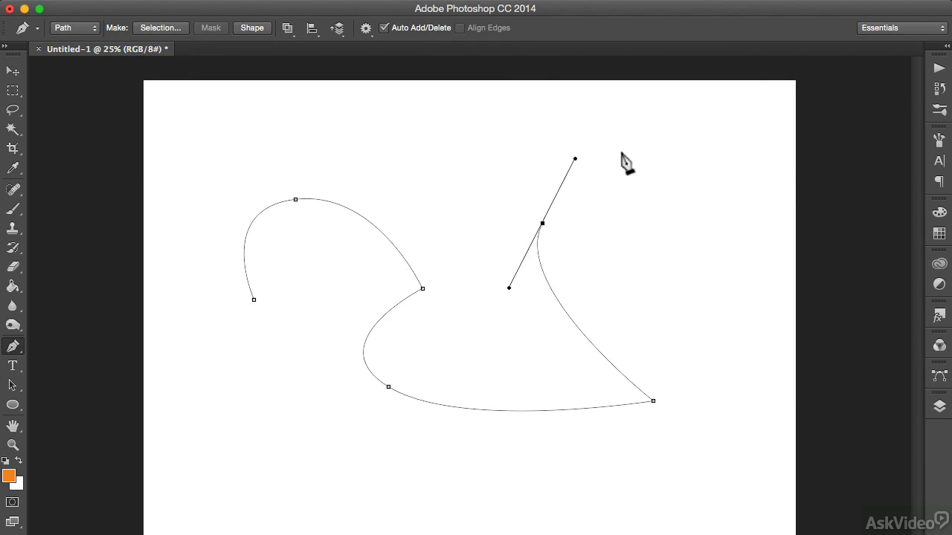
pyautogui.click(728, 120)
pyautogui.moveTo(628, 216); pyautogui.dragTo(633, 329)
pyautogui.click(747, 391)
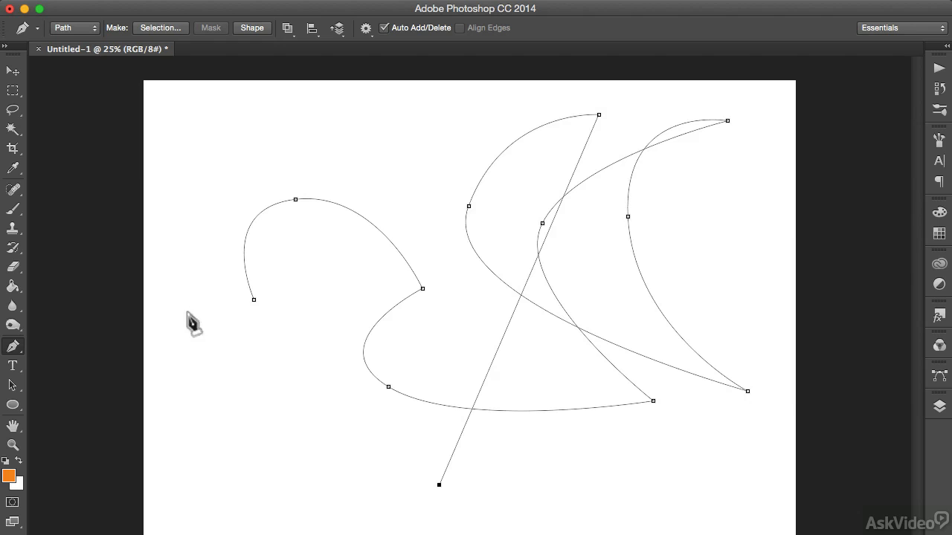
pyautogui.click(187, 312)
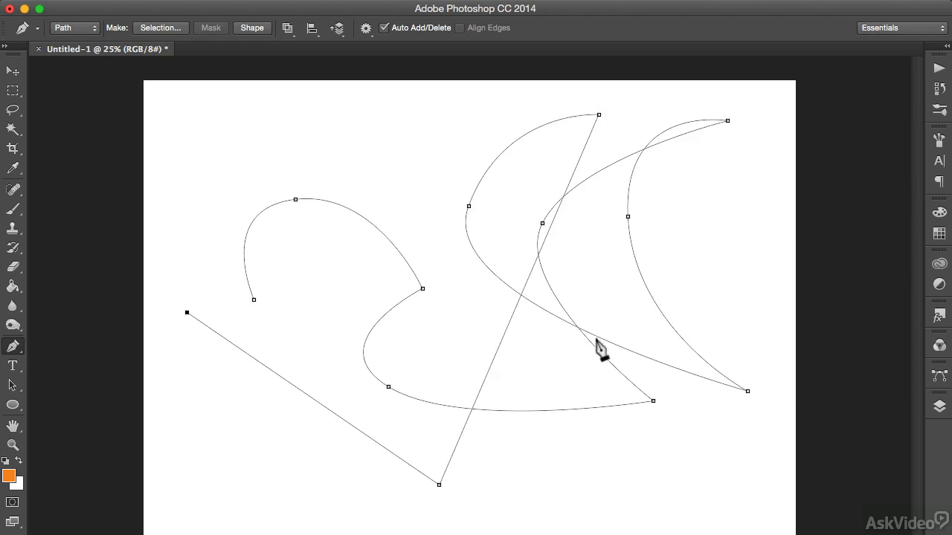
# Stroke the path with the Brush tool without simulated pressure, view it with the path outline hidden, and undo the stroke.
pyautogui.rightClick(399, 249)
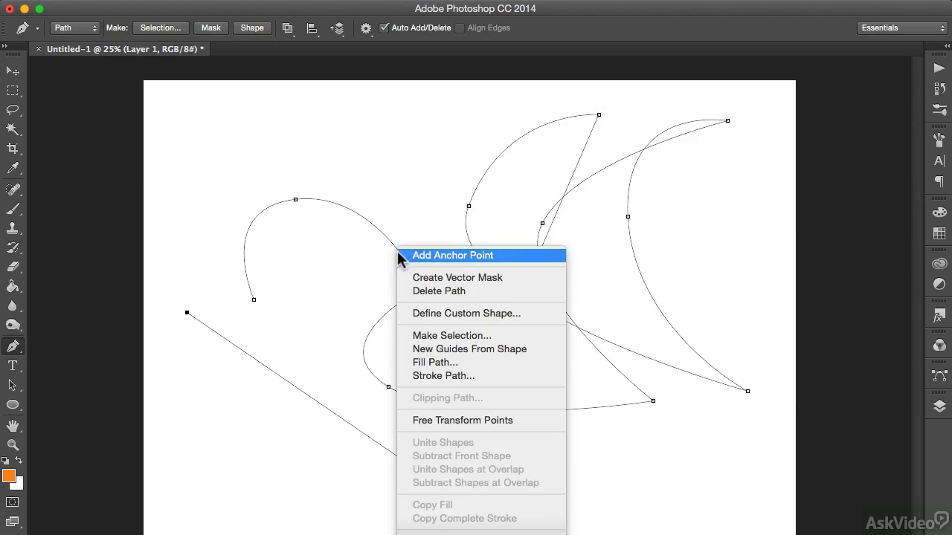
pyautogui.click(498, 375)
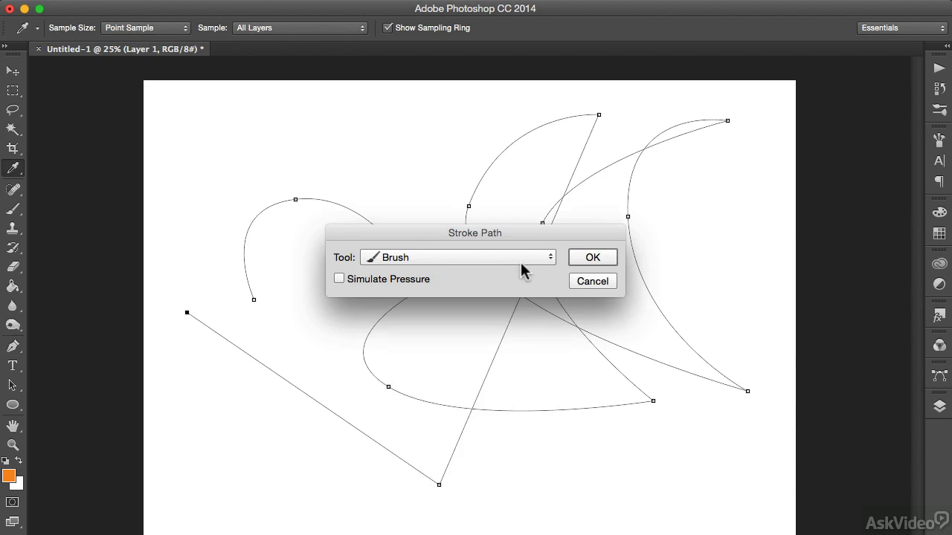
pyautogui.click(592, 258)
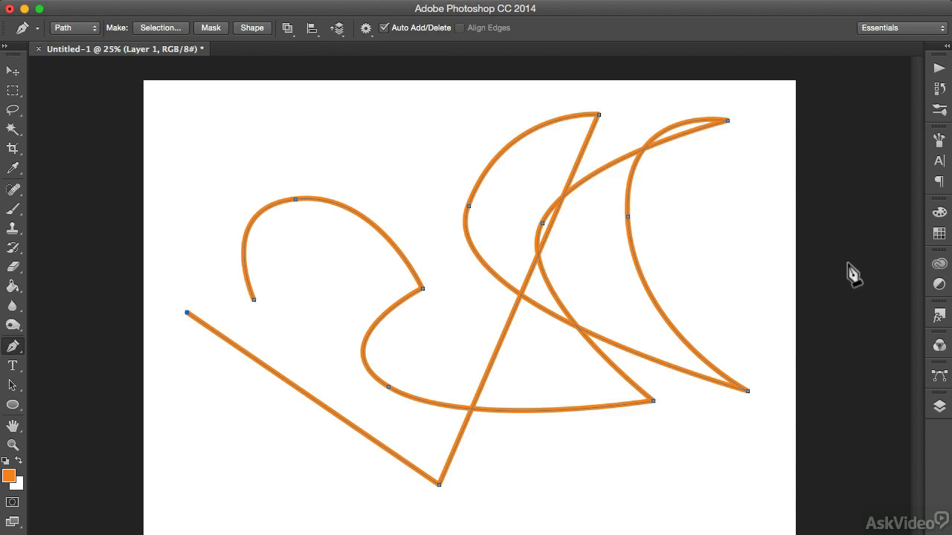
pyautogui.press('Return')
pyautogui.press('v')
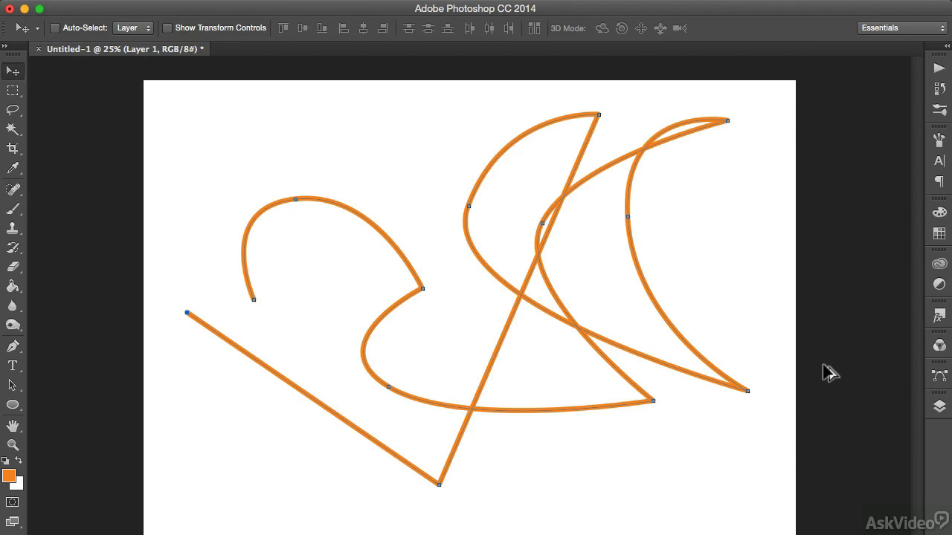
pyautogui.press('Delete')
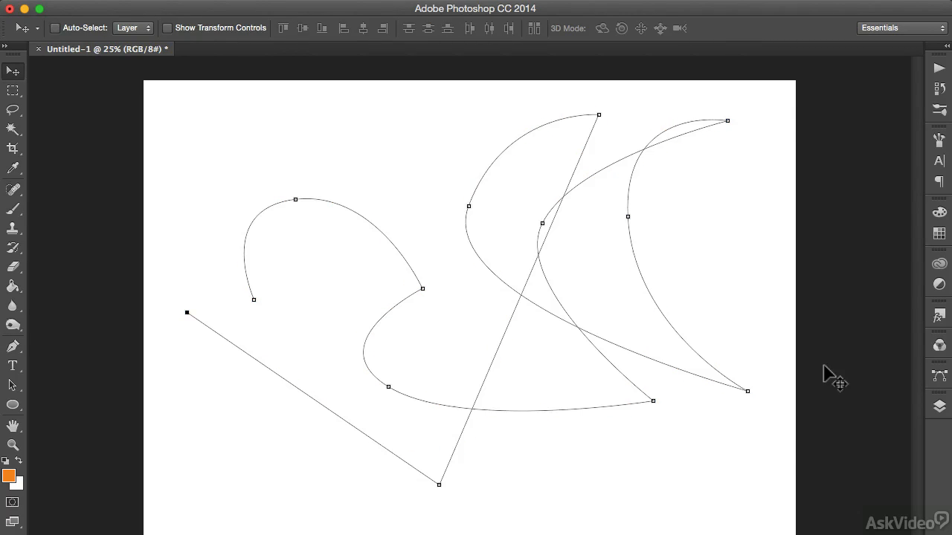
# Activate the Brush tool and choose a bristle tip from the third row of the brush presets.
pyautogui.press('b')
pyautogui.click(76, 28)
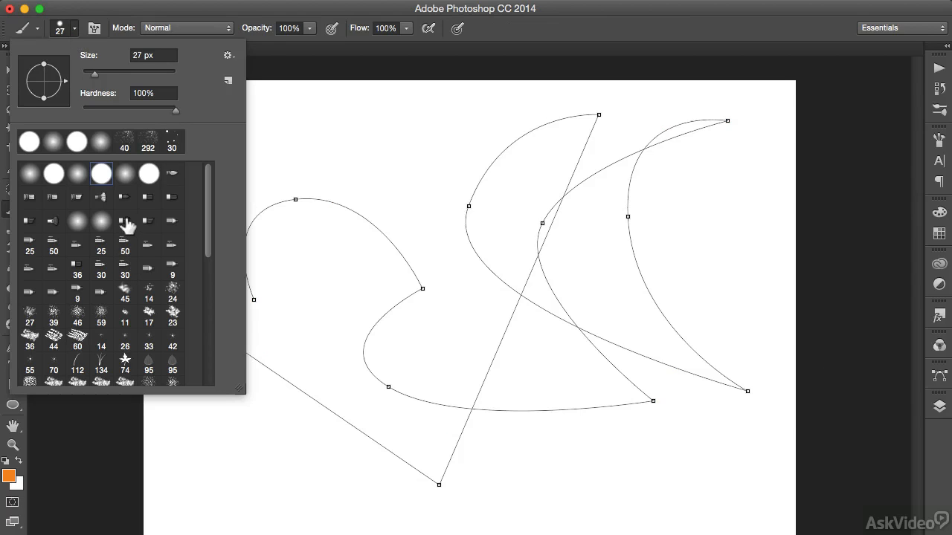
pyautogui.click(128, 225)
pyautogui.click(84, 23)
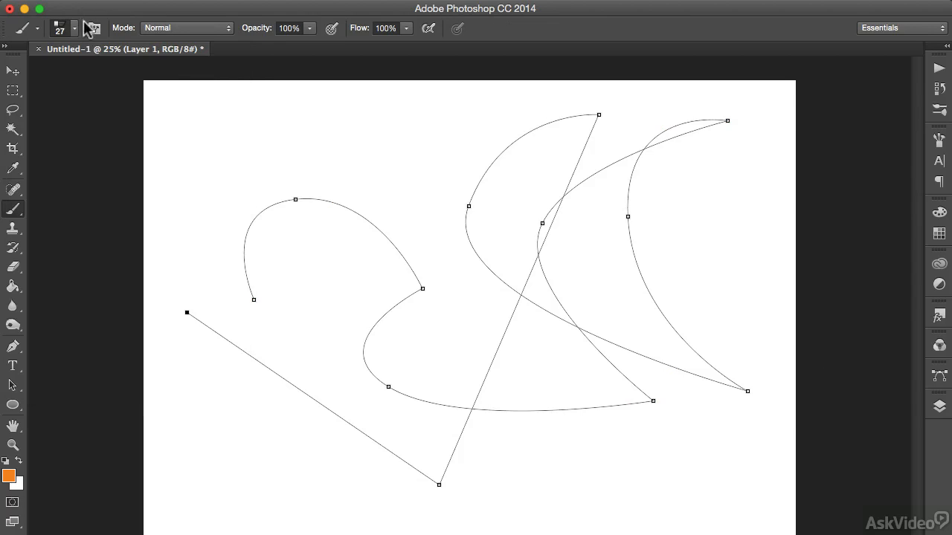
# Stroke the open path with the selected bristle brush, using Brush as the stroke tool.
pyautogui.click(13, 346)
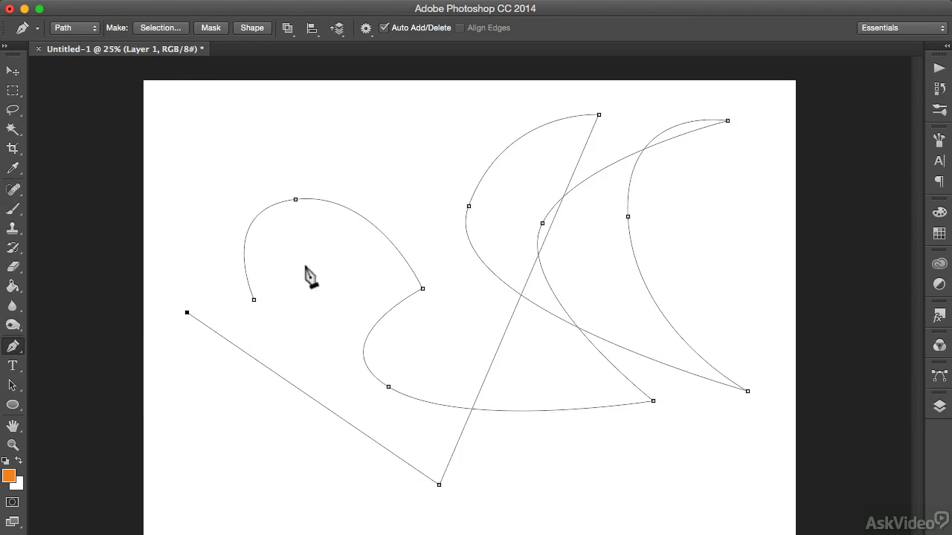
pyautogui.rightClick(397, 249)
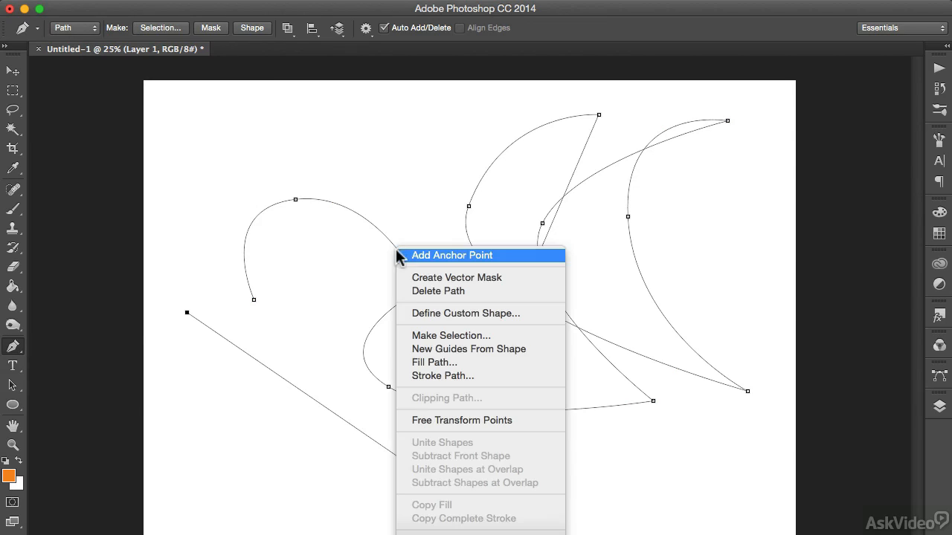
pyautogui.click(443, 376)
pyautogui.click(588, 261)
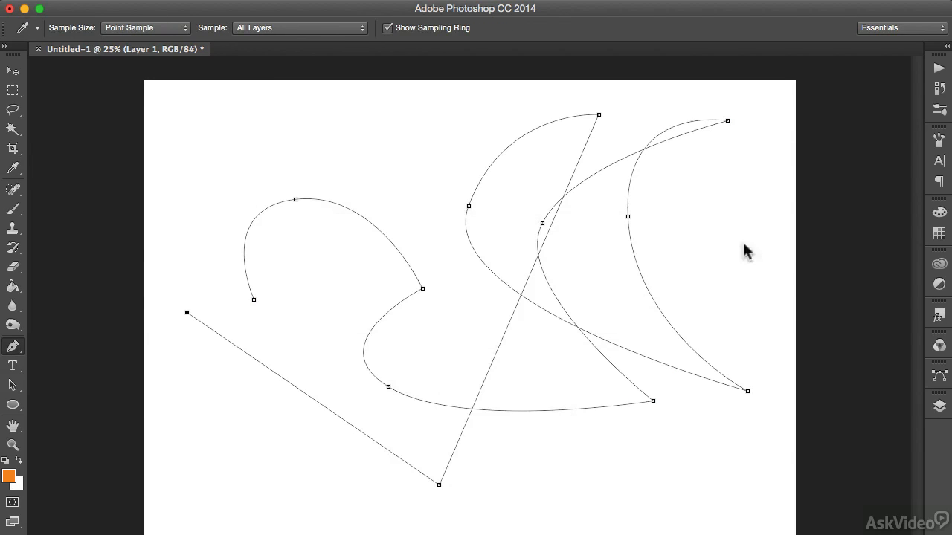